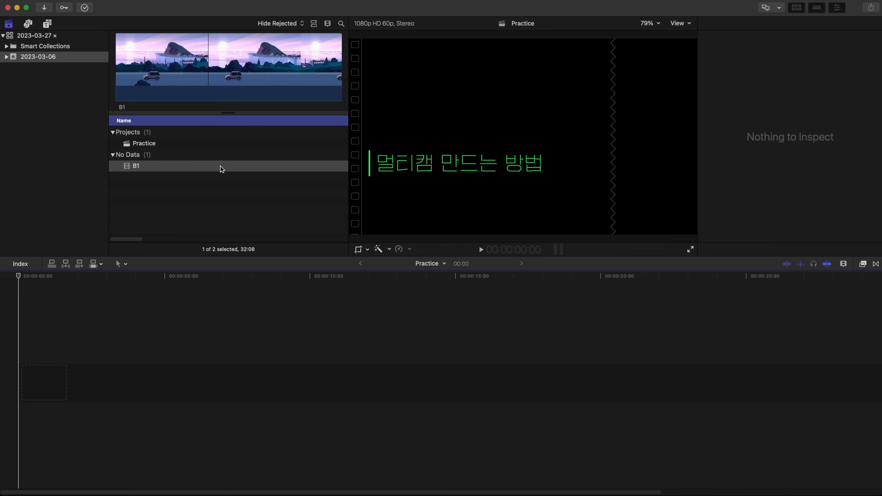
Step: Create a multicam clip named B0 from the B1 clip in the 2023-03-06 event, with audio used for synchronization
right_click(188, 170)
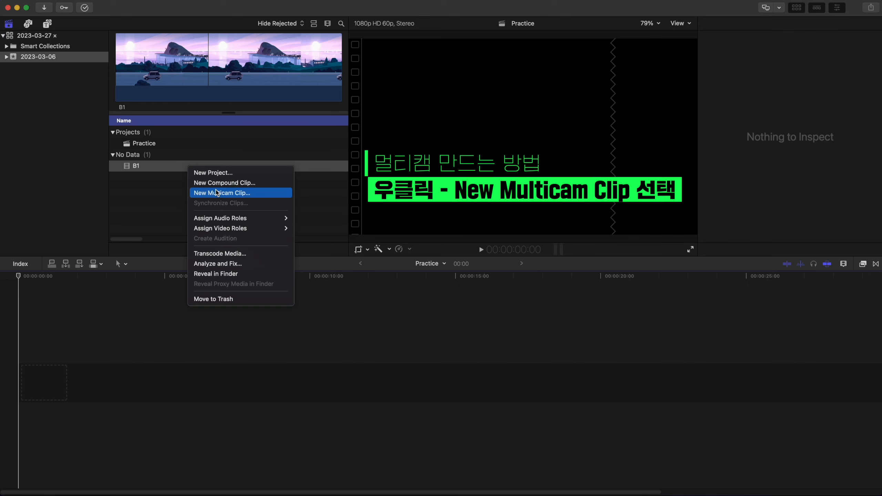
left_click(256, 193)
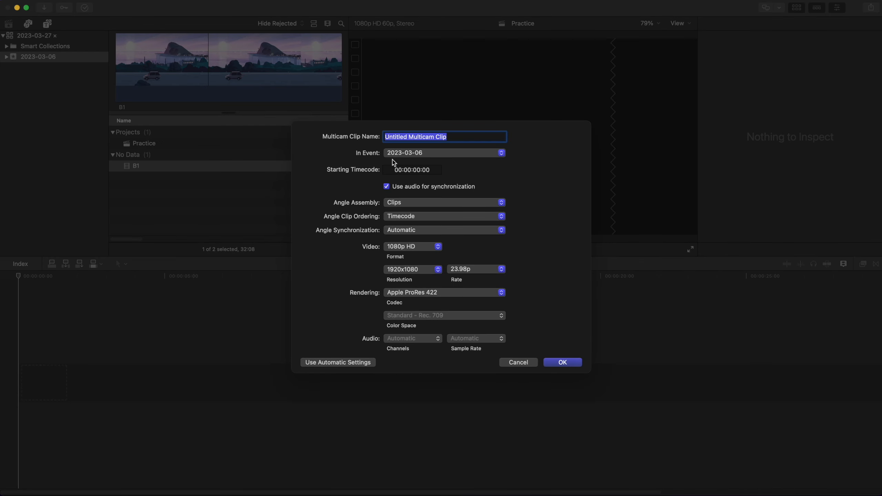
type("B")
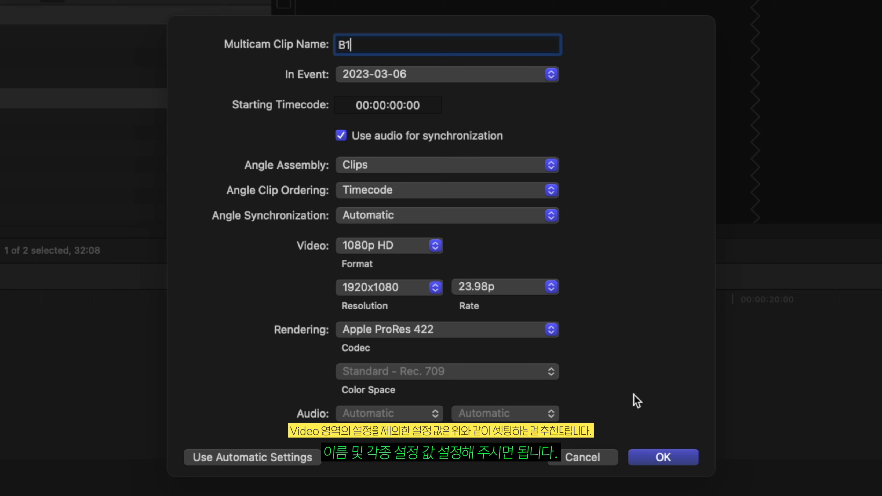
type("0")
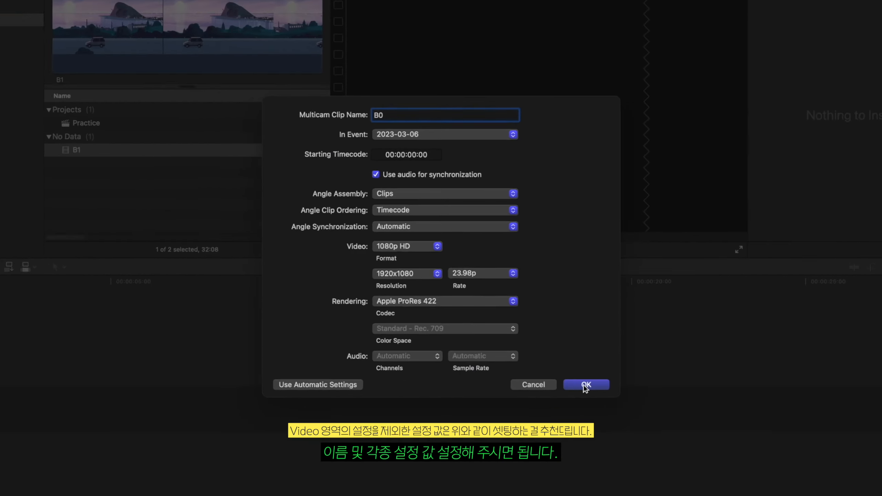
left_click(661, 458)
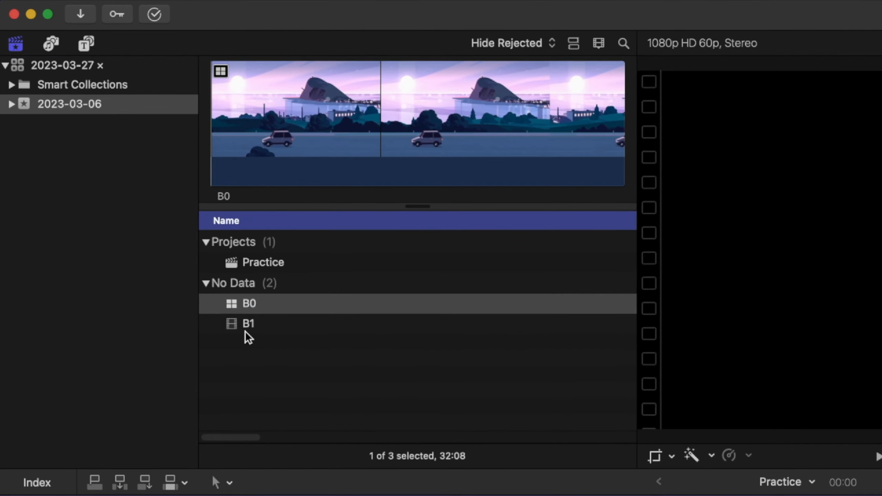
Step: Compare how the multicam clip B0 and the regular clip B1 are marked in the browser
left_click(132, 176)
left_click(245, 304)
left_click(233, 323)
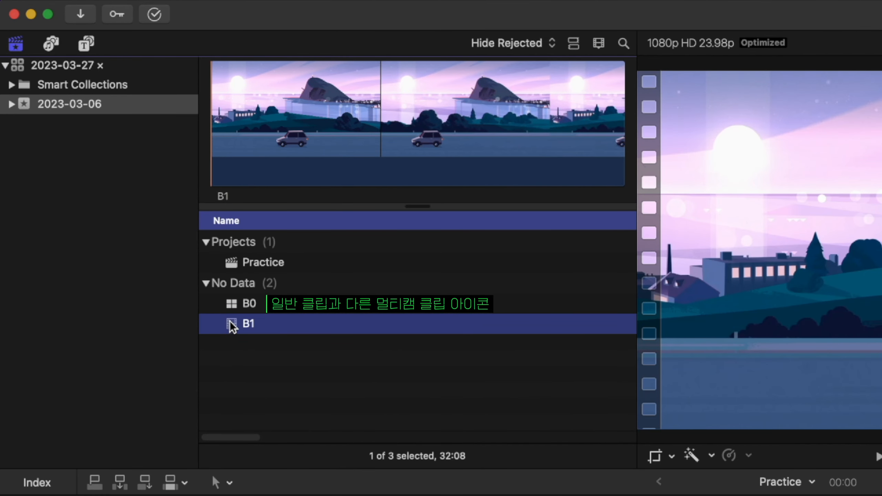
left_click(238, 302)
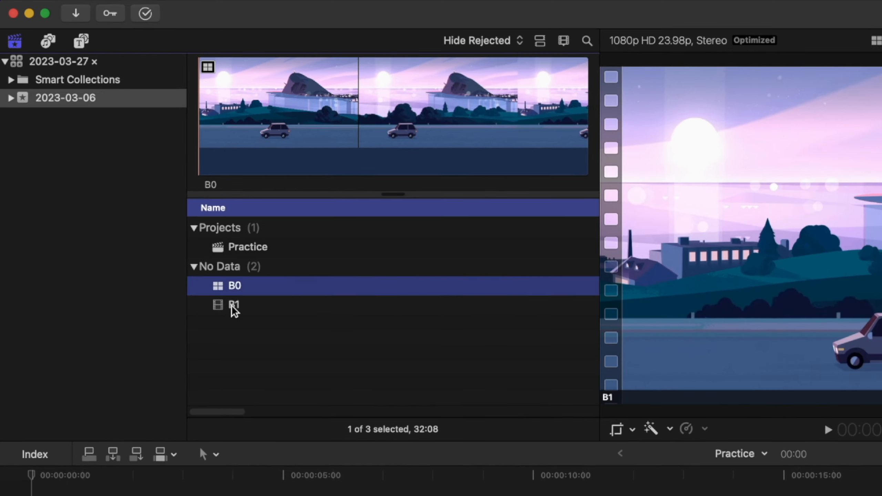
Step: Add the B1 clip to the Practice timeline with a one-second length, and place the multicam clip B0 right after it
left_click(231, 323)
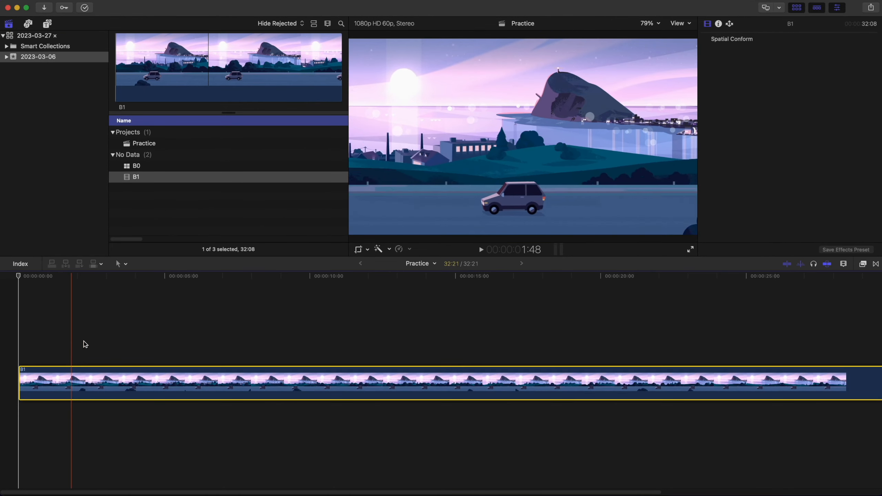
left_click(113, 382)
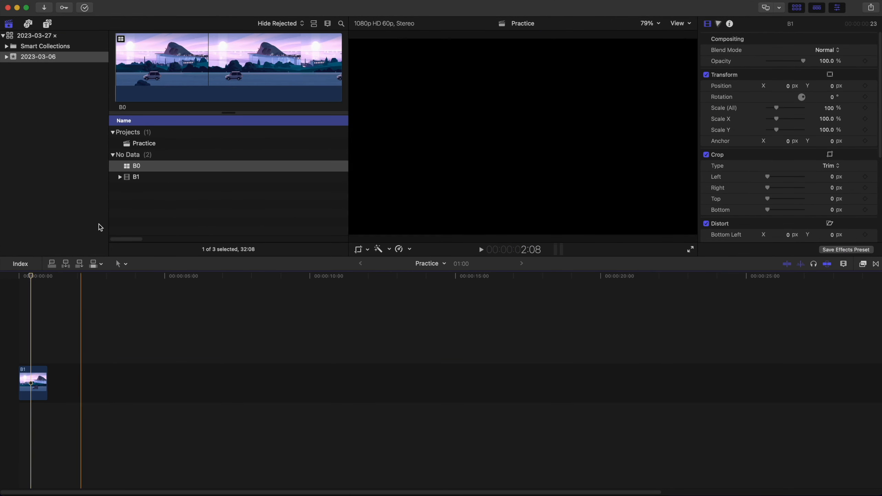
left_click_drag(136, 166, 81, 387)
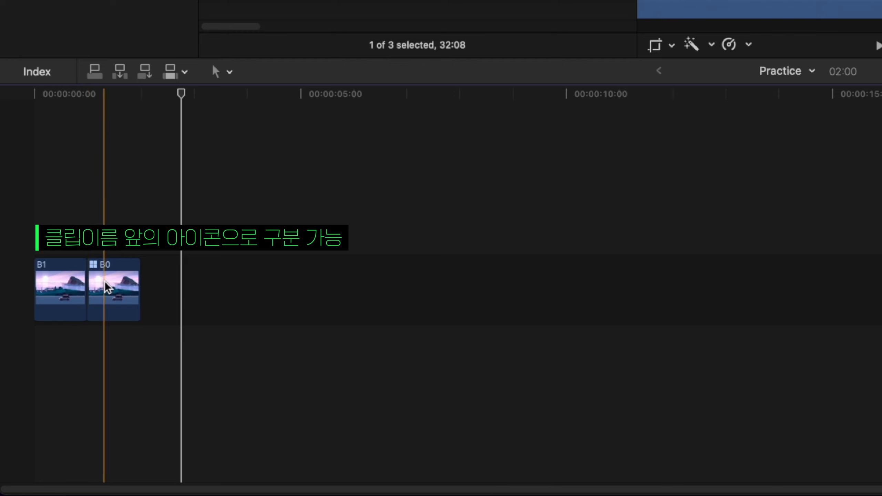
Step: Compare the B1 and B0 clips in the Practice timeline, and open the multicam clip B0
left_click(87, 235)
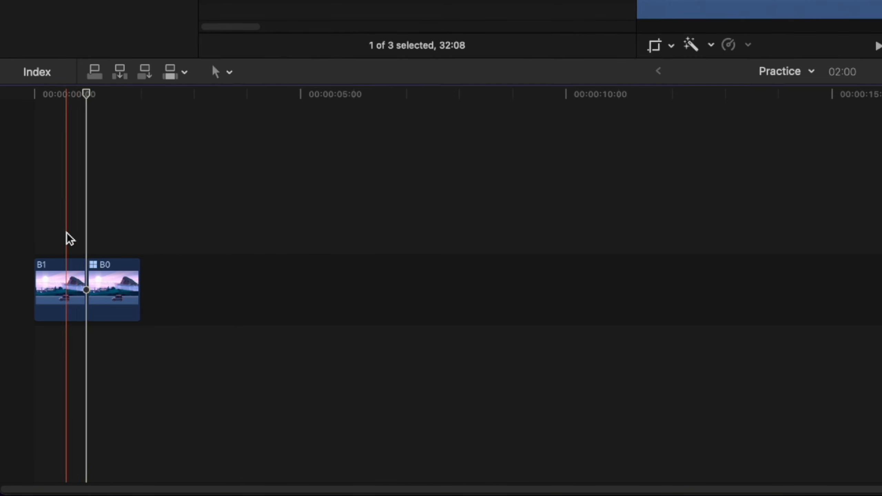
left_click(66, 238)
left_click(52, 289)
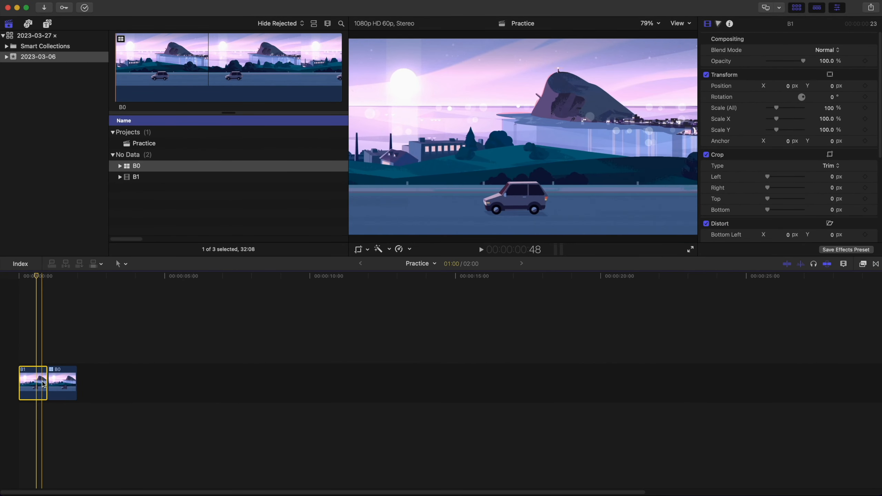
double_click(66, 382)
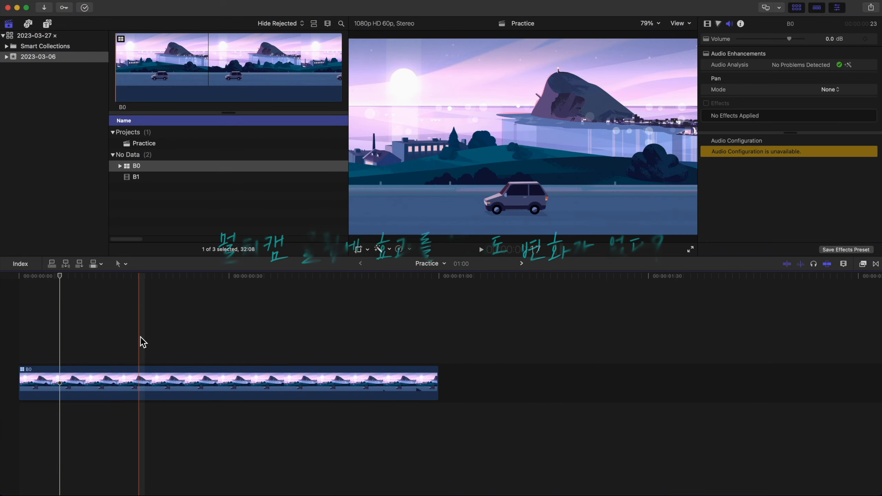
Step: Apply the Ash, Brighten and Contrast color presets to the multicam clip B0 in the Practice timeline
left_click(140, 336)
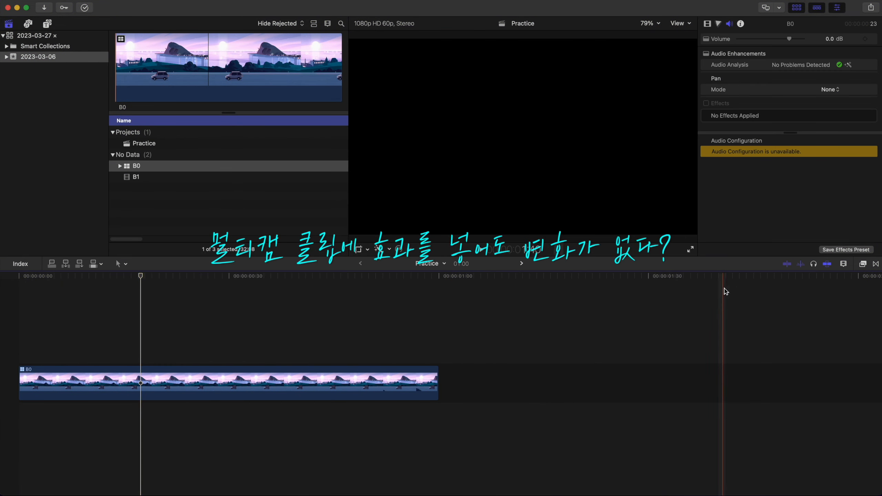
left_click(862, 264)
left_click(718, 374)
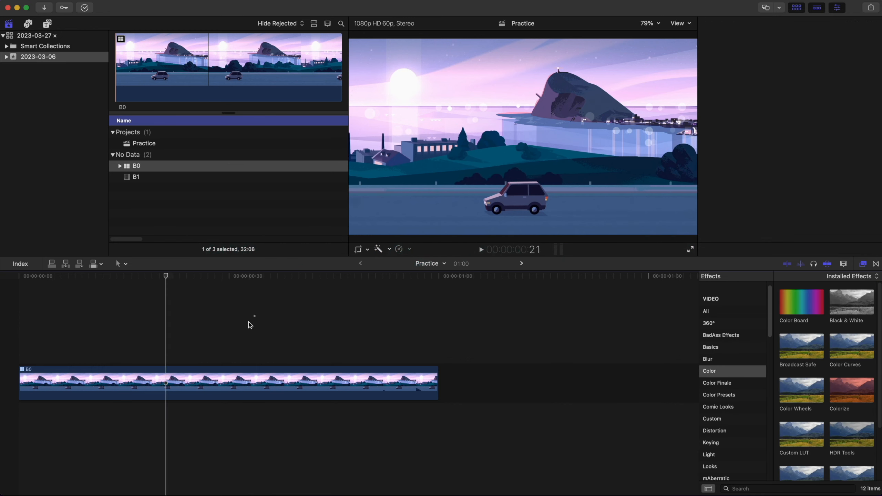
left_click(329, 383)
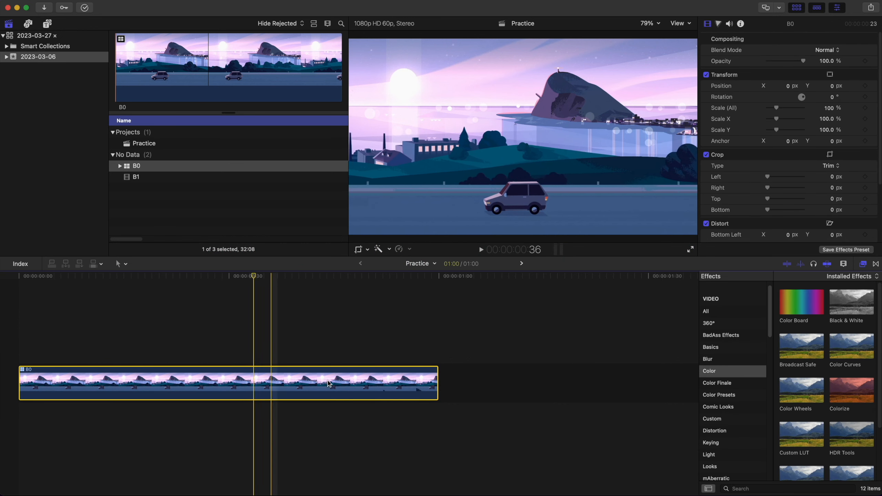
left_click(728, 396)
left_click_drag(801, 340, 281, 386)
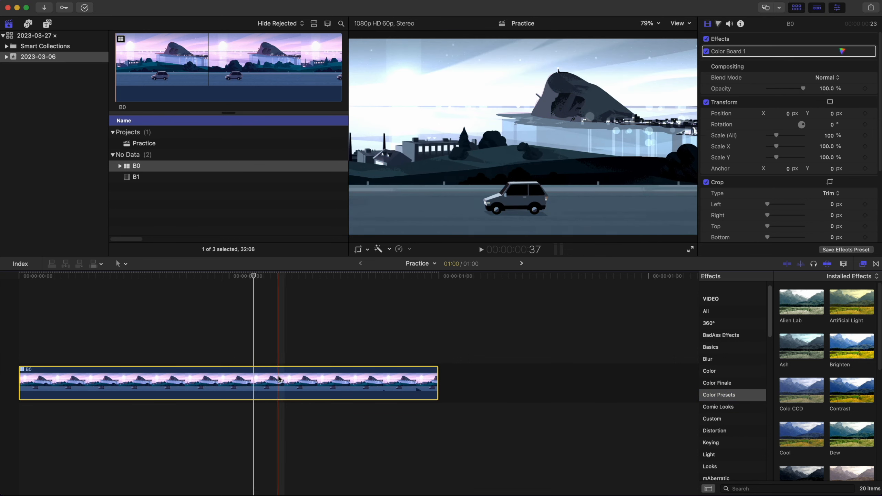
left_click_drag(846, 345, 302, 385)
left_click_drag(840, 395, 196, 379)
Step: Toggle Color Board 1 and Color Board 2 on the B0 clip to compare the picture
left_click(706, 51)
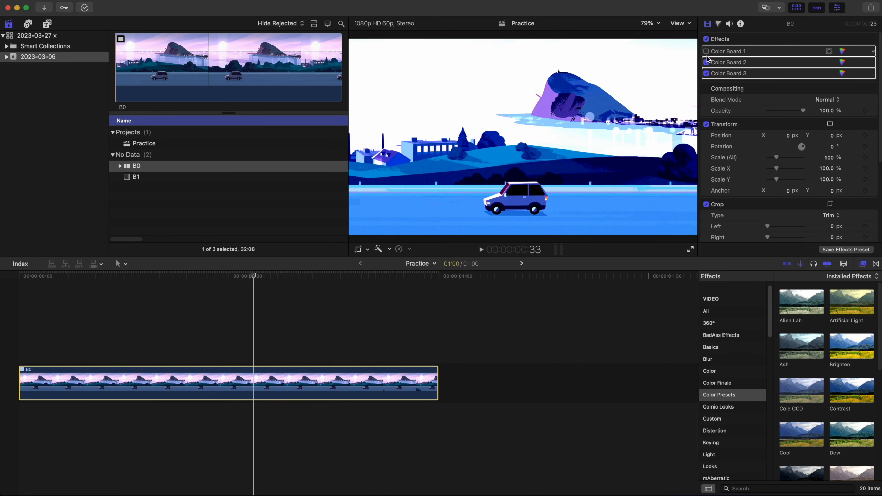
left_click(706, 62)
left_click(163, 326)
left_click(166, 382)
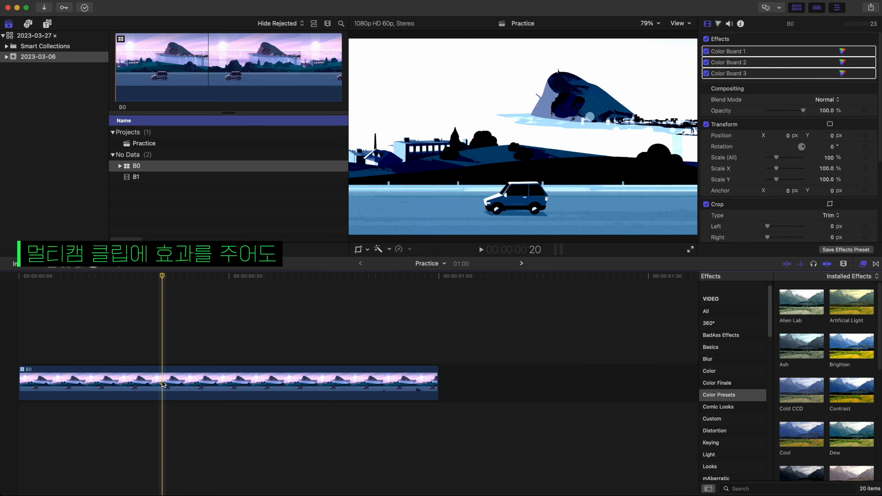
Step: Open the multicam clip B0, apply two color presets to the B1 angle inside it, and return to the Practice timeline
double_click(173, 388)
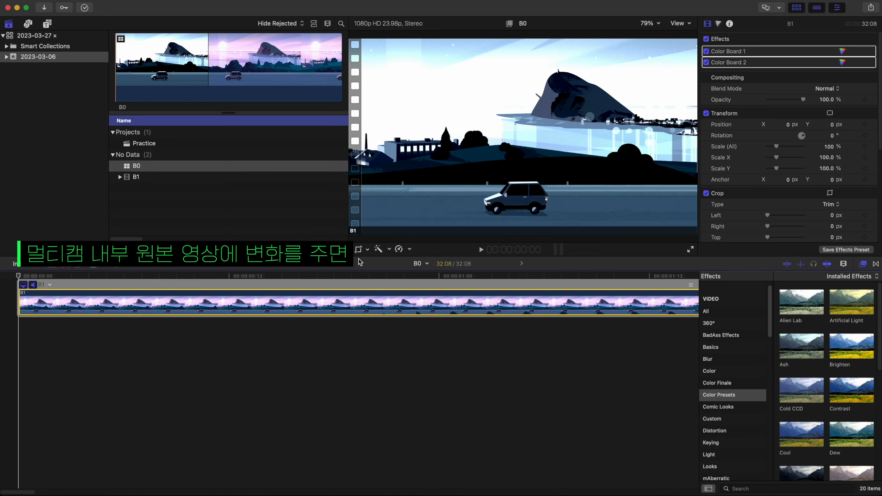
left_click(360, 263)
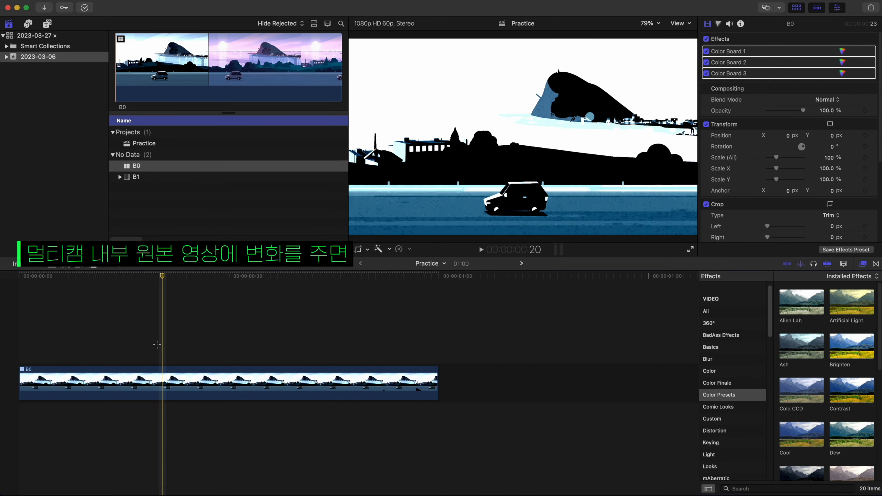
Step: Turn off Color Board 1, Color Board 2 and Color Board 3 on the B0 clip in the Practice timeline
left_click(157, 377)
left_click(706, 51)
left_click(705, 63)
left_click(705, 73)
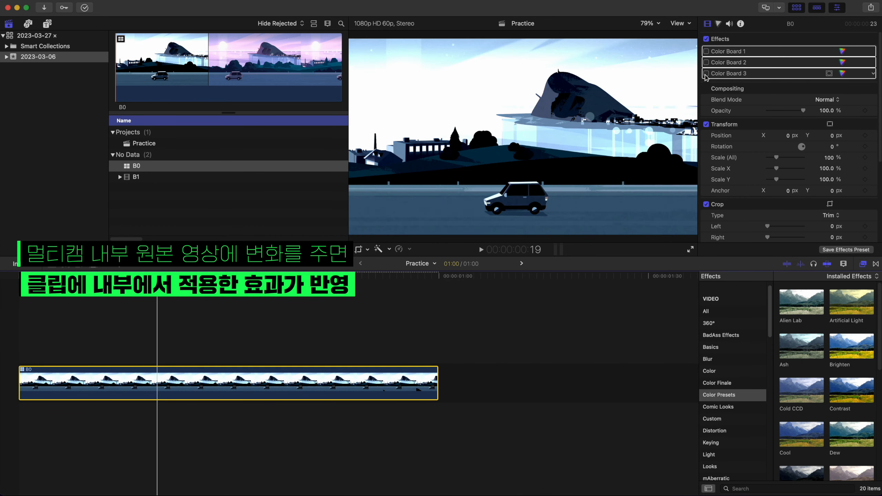
Step: Open the multicam clip B0 to inspect its B1 angle, and return to the Practice timeline
double_click(222, 376)
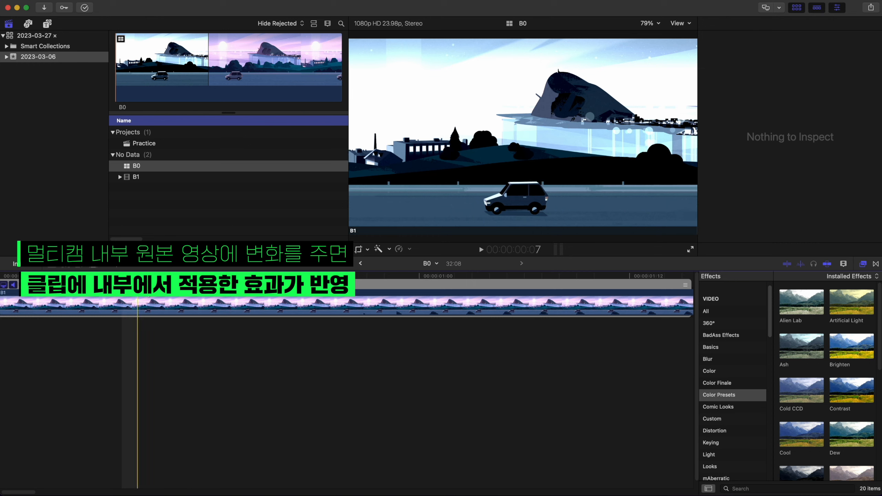
left_click(166, 304)
left_click(362, 264)
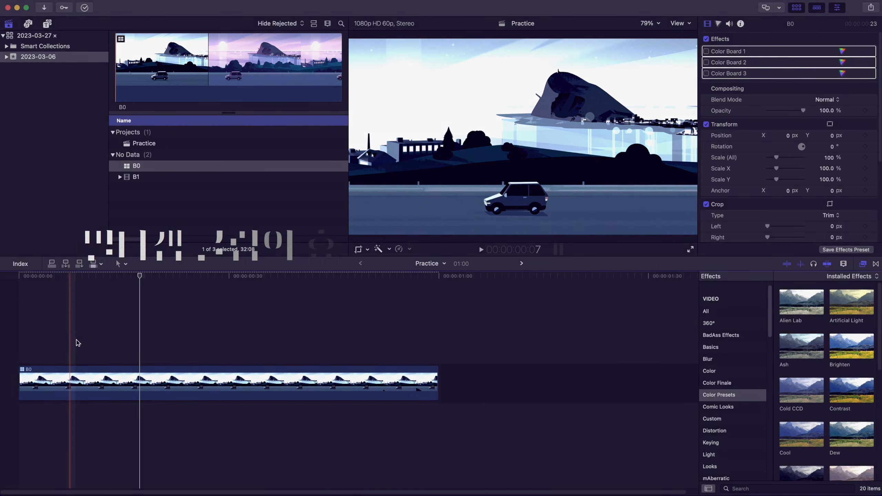
Step: Turn off Color Board 1 and 2 on the B1 angle inside B0, and turn off Color Board 1 on the B0 clip in Practice
left_click(195, 386)
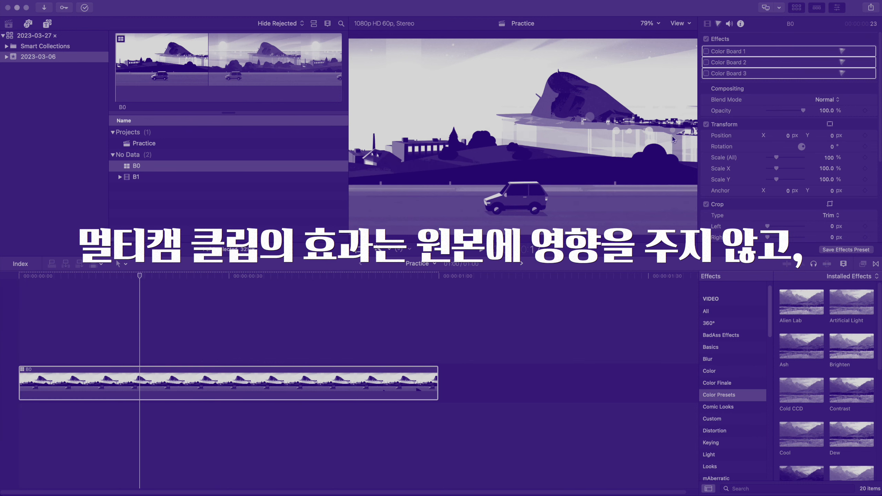
double_click(194, 382)
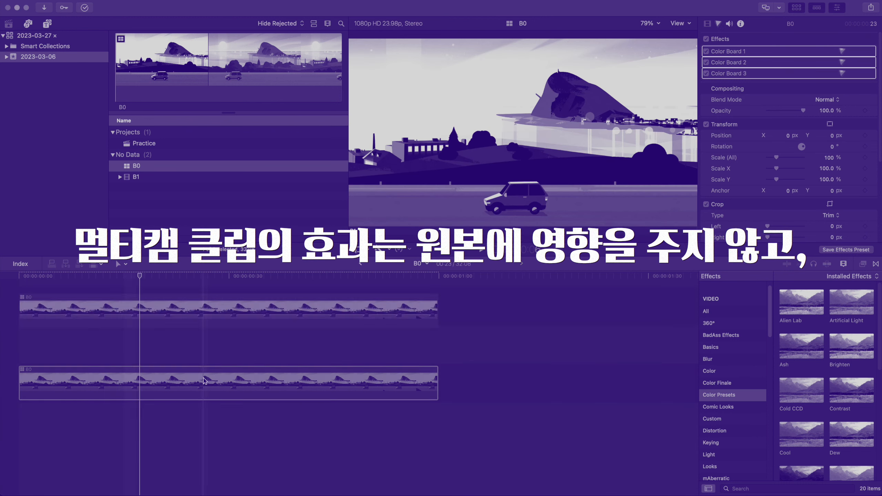
left_click(193, 306)
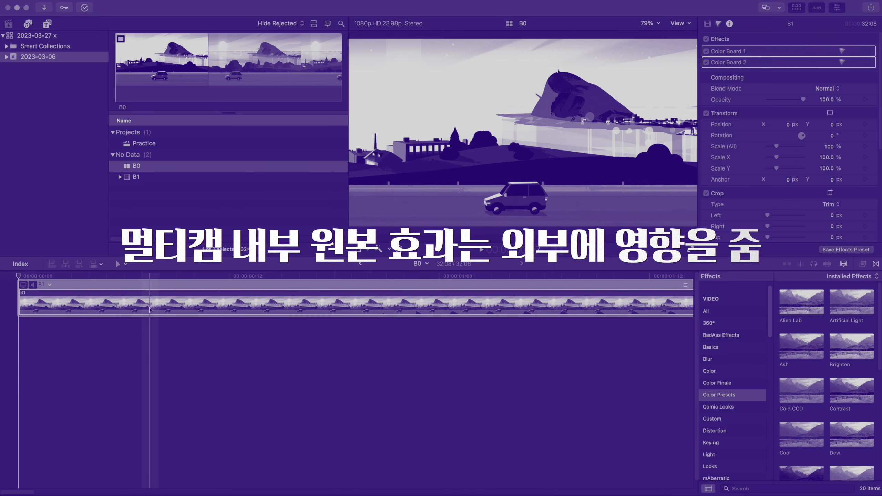
left_click(706, 51)
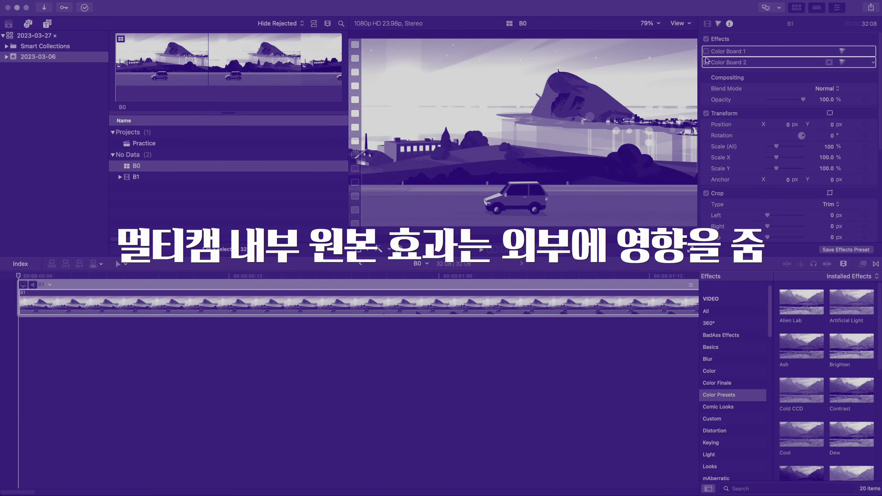
left_click(706, 63)
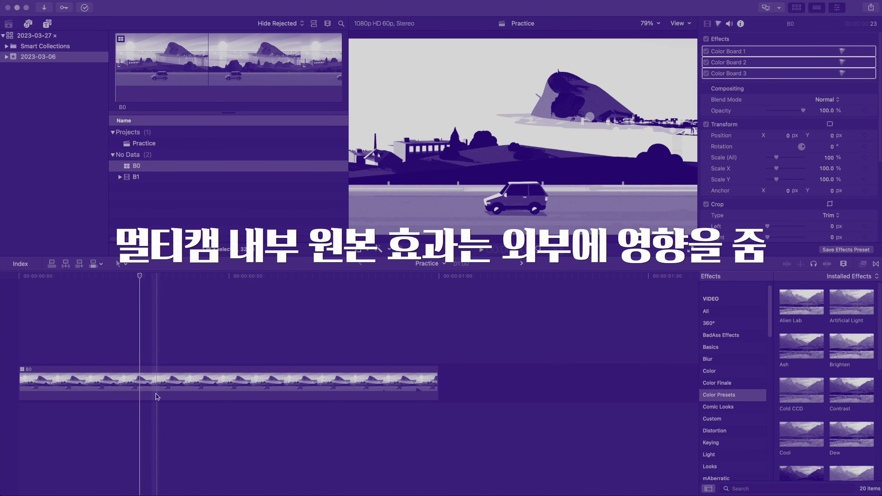
left_click(156, 397)
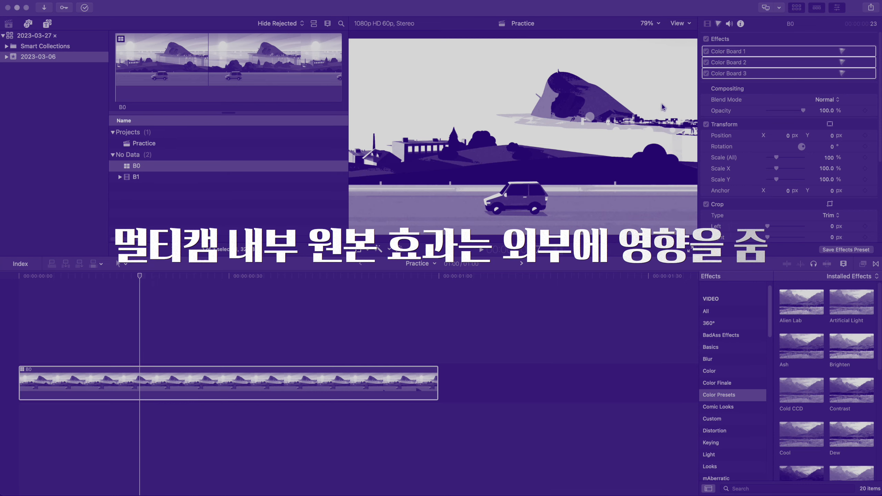
left_click(706, 51)
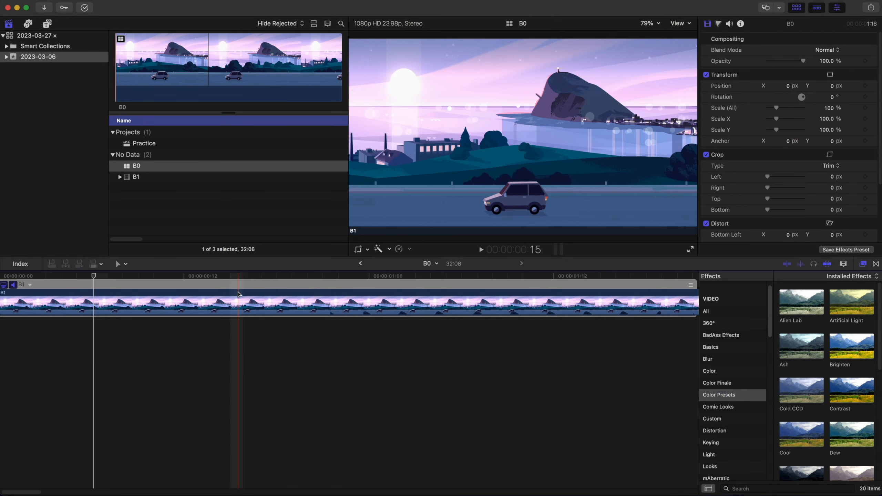
Step: Apply the Contrast, Cool and Dew color presets to the B1 angle inside the multicam clip B0
left_click(202, 303)
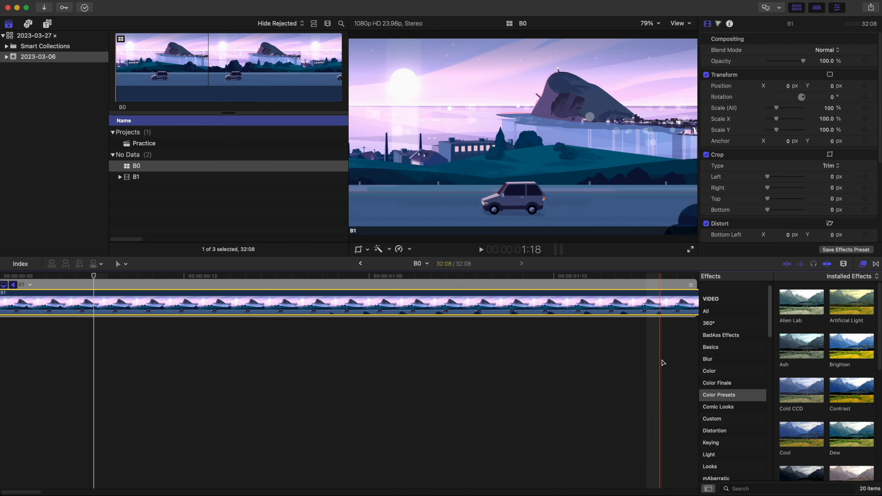
left_click_drag(842, 396, 516, 311)
left_click_drag(801, 432, 468, 294)
left_click_drag(851, 433, 409, 302)
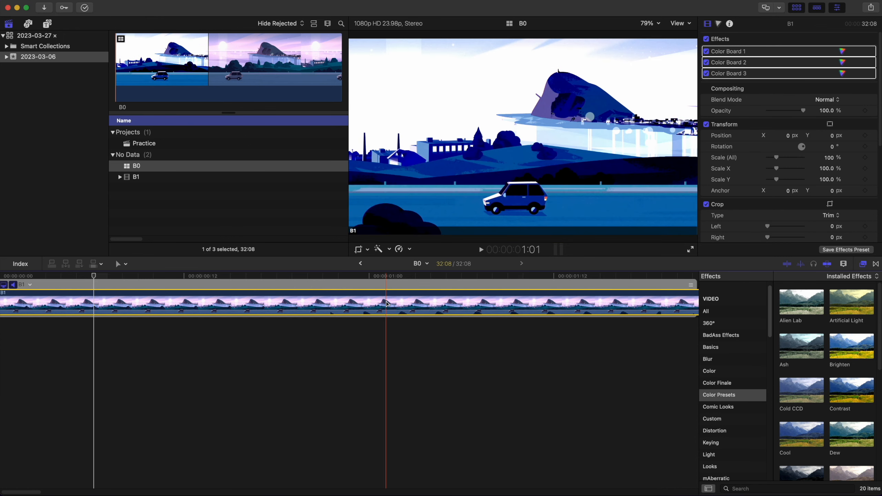
Step: Return to the Practice timeline to check the B0 clip, and reopen the multicam clip for comparison
left_click(360, 263)
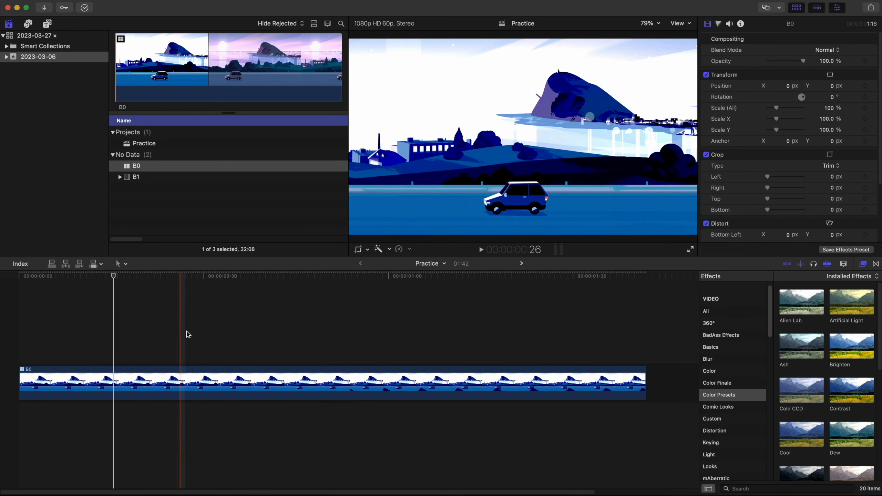
double_click(250, 382)
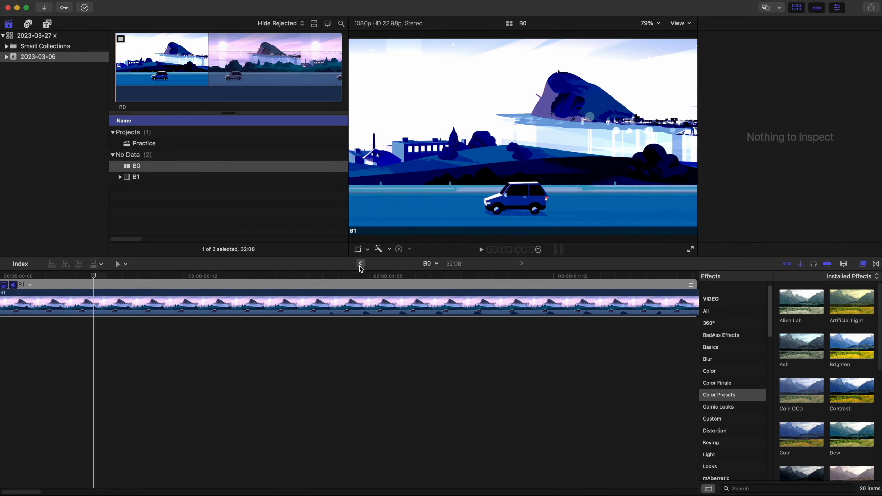
Step: Split the B0 clip in the Practice timeline at two points and delete the middle section
left_click(360, 263)
key("super+b")
key("super+b")
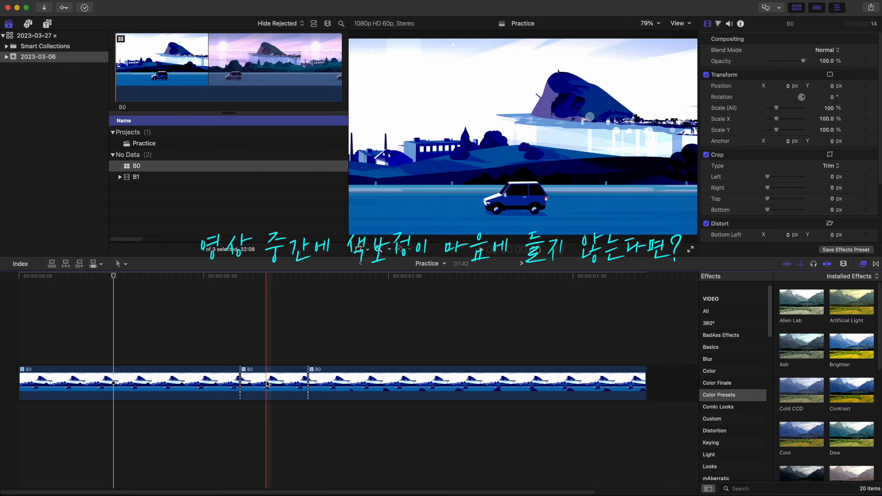
left_click(266, 380)
key("Delete")
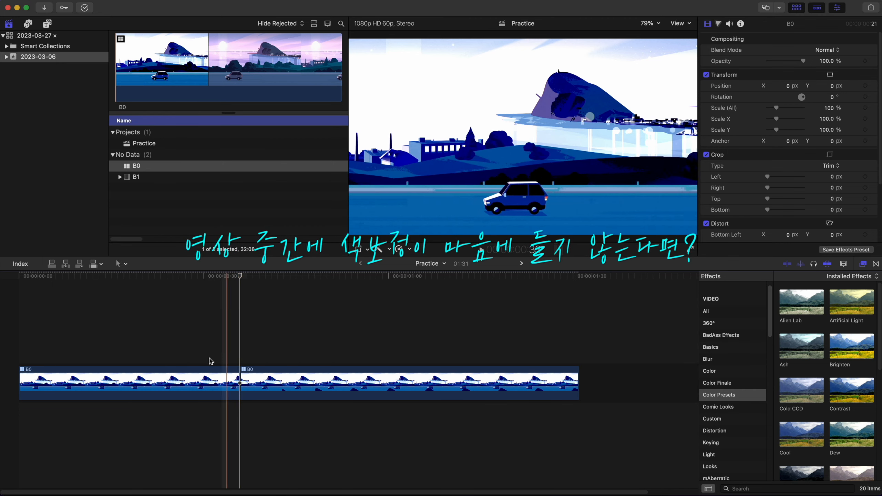
Step: Toggle the second and third color effects on the B1 angle inside the multicam clip B0, and return to the Practice timeline
left_click(352, 358)
double_click(359, 386)
left_click(237, 307)
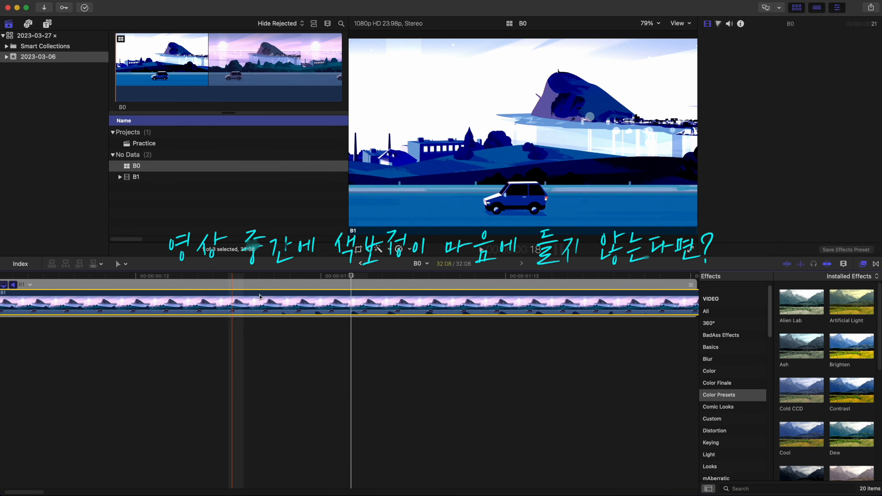
left_click(705, 73)
left_click(706, 62)
left_click(360, 263)
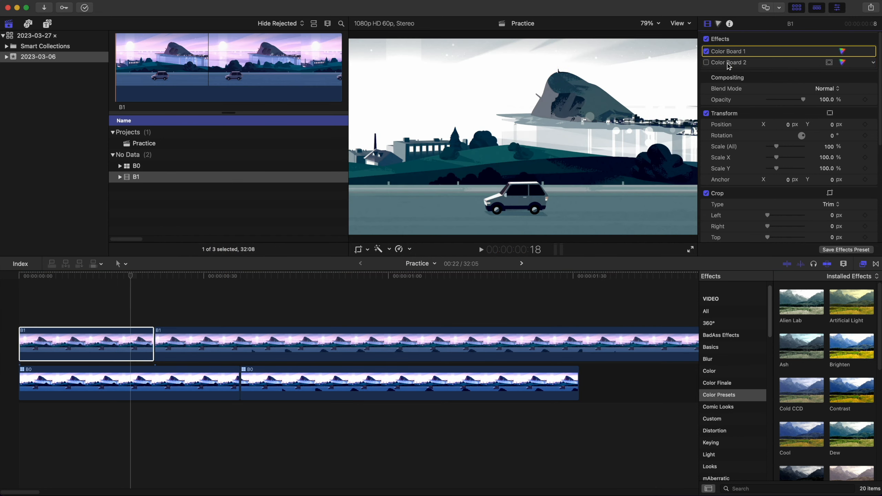
Step: Delete Color Board 1 and Color Board 2 from the first B1 clip above B0
left_click(706, 63)
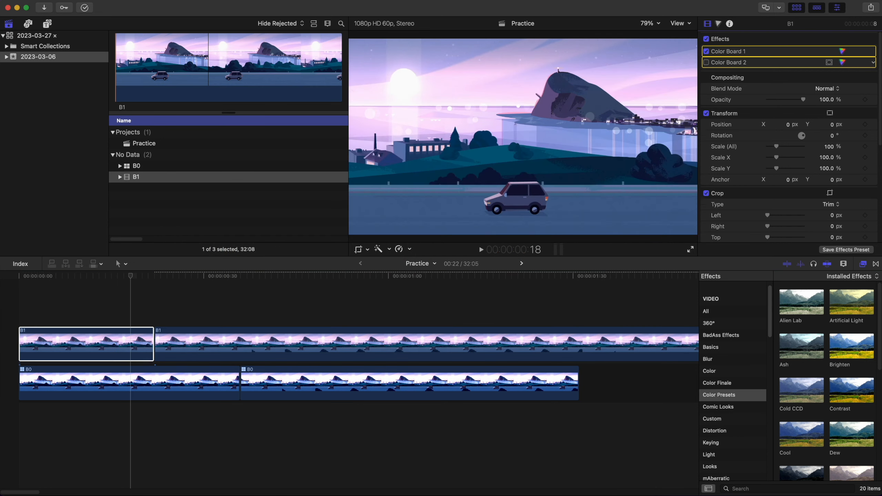
key("Delete")
Step: Add the Adjustments title from the Adjustment Layers category above the B1 clips, starting at the beginning of the timeline
left_click(47, 24)
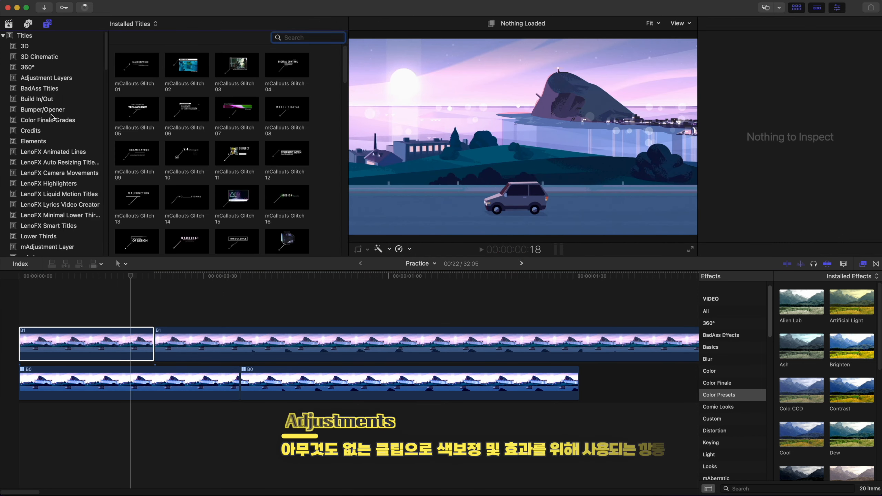
left_click(88, 79)
left_click(135, 76)
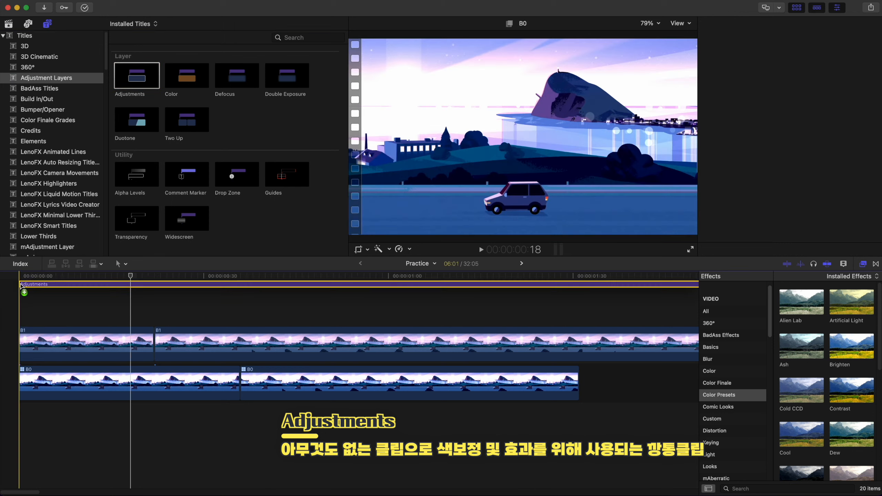
key("q")
left_click(21, 36)
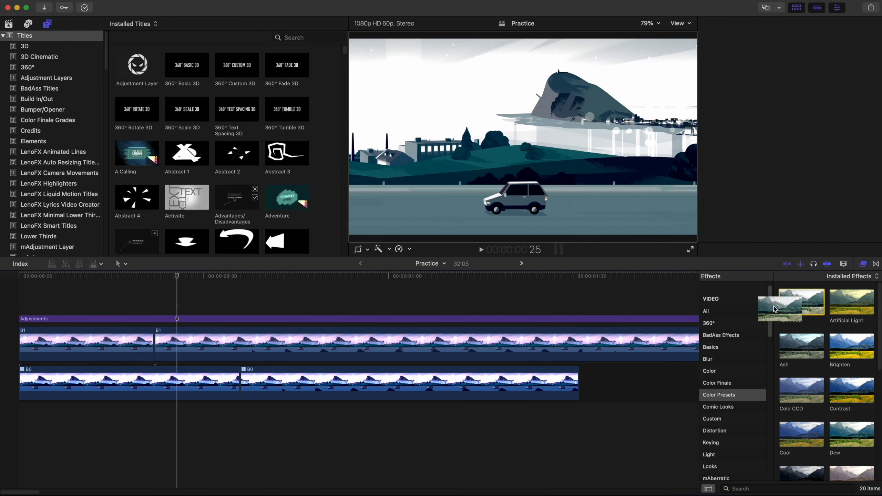
Step: Apply the Alien Lab color preset to the Adjustments layer and check the look at several points along the timeline
left_click_drag(801, 301, 508, 317)
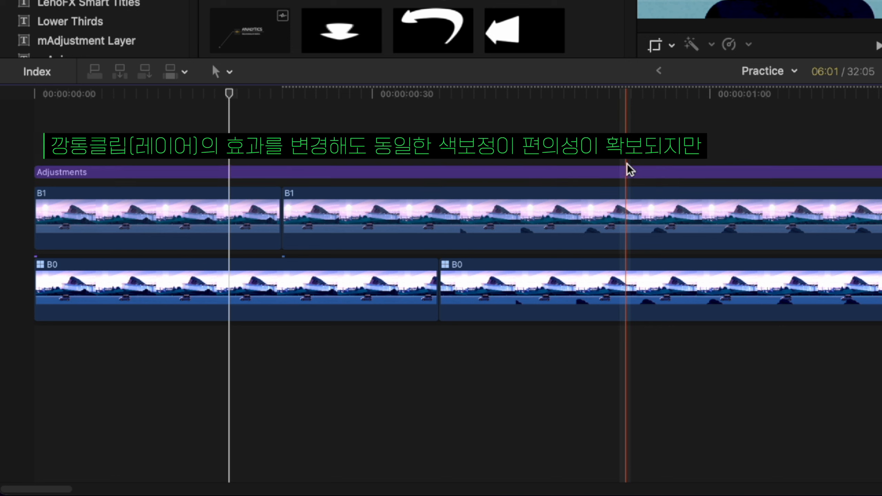
left_click(343, 313)
left_click(456, 319)
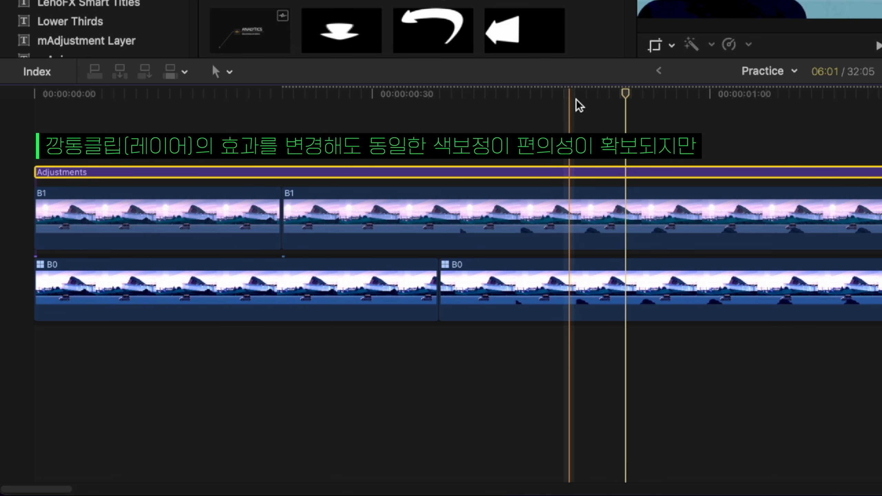
left_click_drag(626, 93, 638, 126)
left_click_drag(637, 93, 542, 108)
left_click(440, 172)
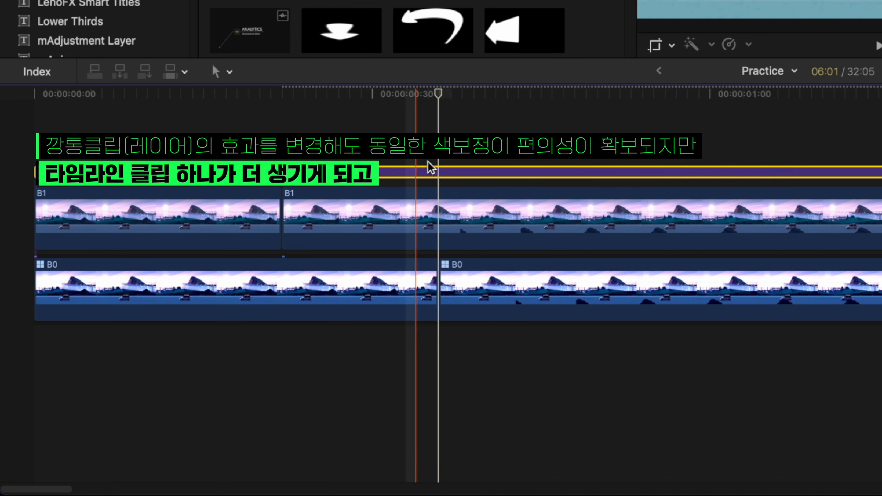
left_click(484, 173)
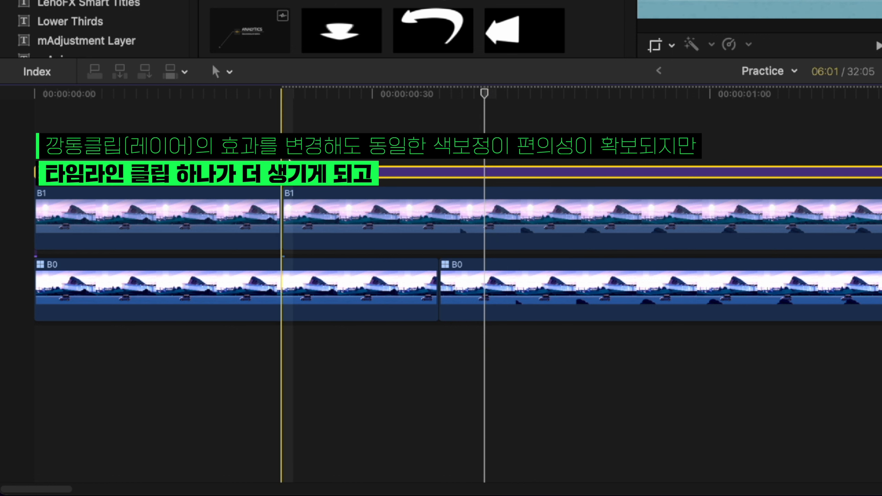
Step: Split the Adjustments layer at the cut between the B1 clips, and cut away the long excess of B1 and Adjustments beyond B0
key("b")
left_click(281, 172)
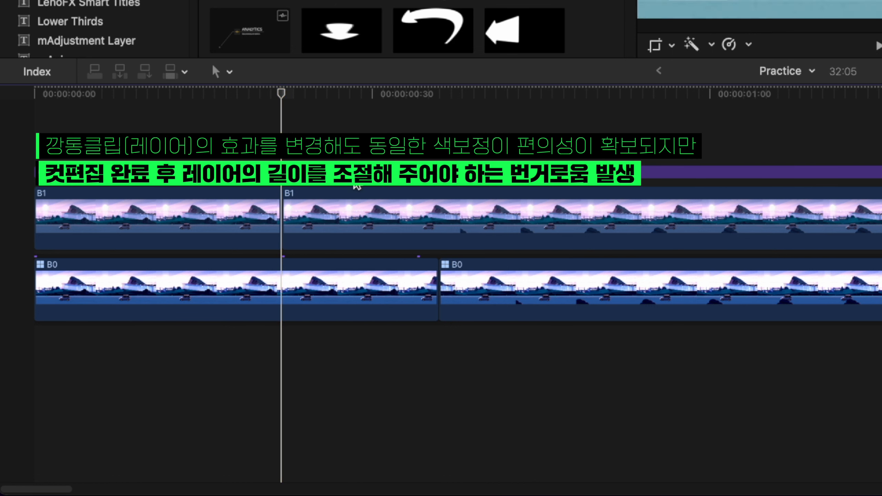
left_click(484, 216)
left_click(586, 215)
key("a")
left_click(524, 224)
key("Delete")
left_click(420, 215)
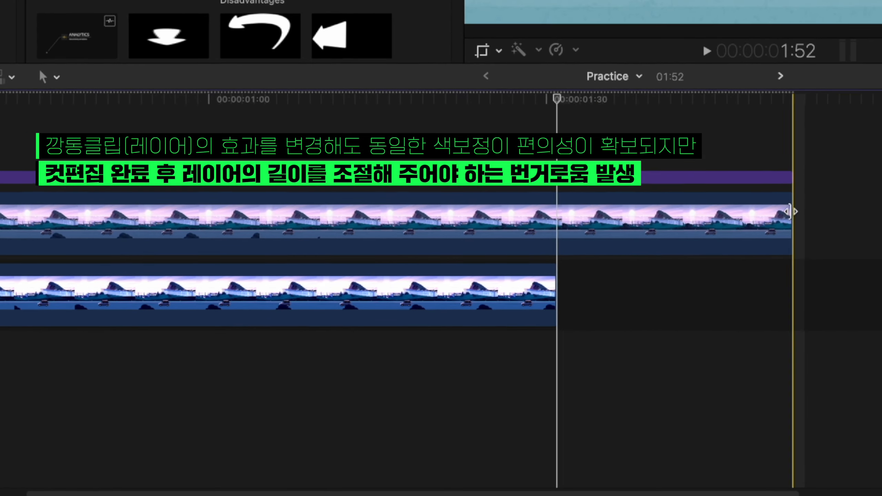
Step: Trim the ends of the second B1 clip and the second Adjustments layer to the end of B0, and select the second B0 clip
left_click_drag(861, 208, 704, 208)
left_click_drag(772, 177, 621, 187)
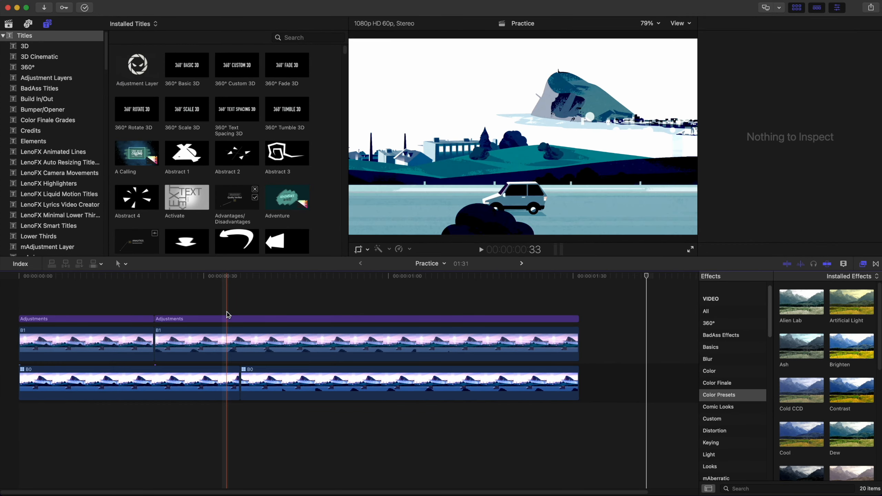
left_click(273, 392)
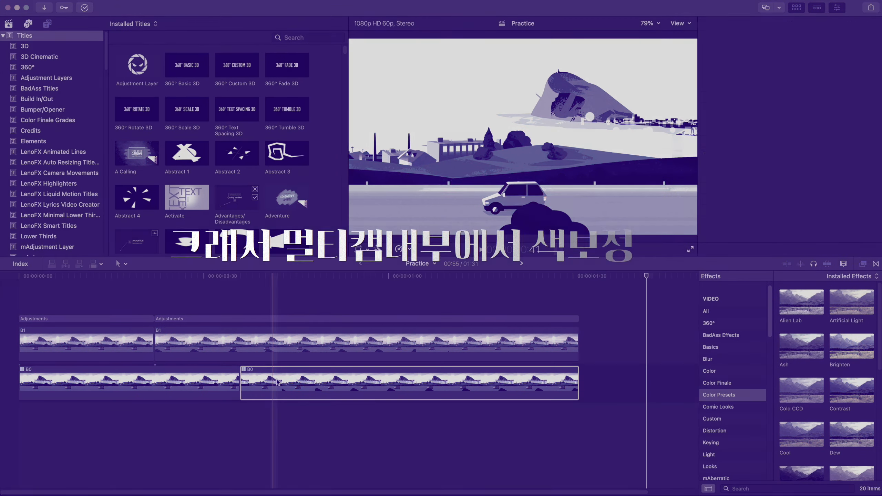